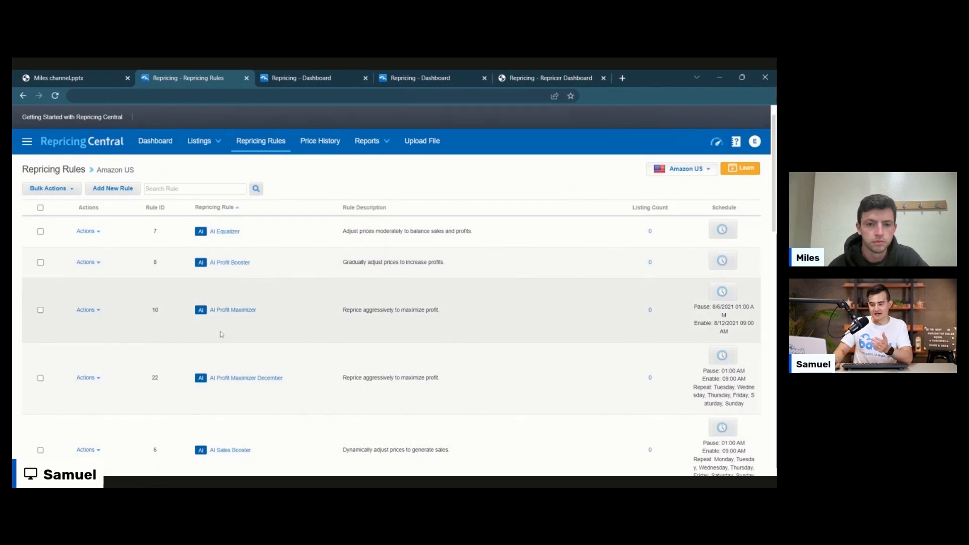
- Start a new AI Equalizer repricing rule and proceed to its schedule settings
{"action": "left_click", "coordinate": [88, 191]}
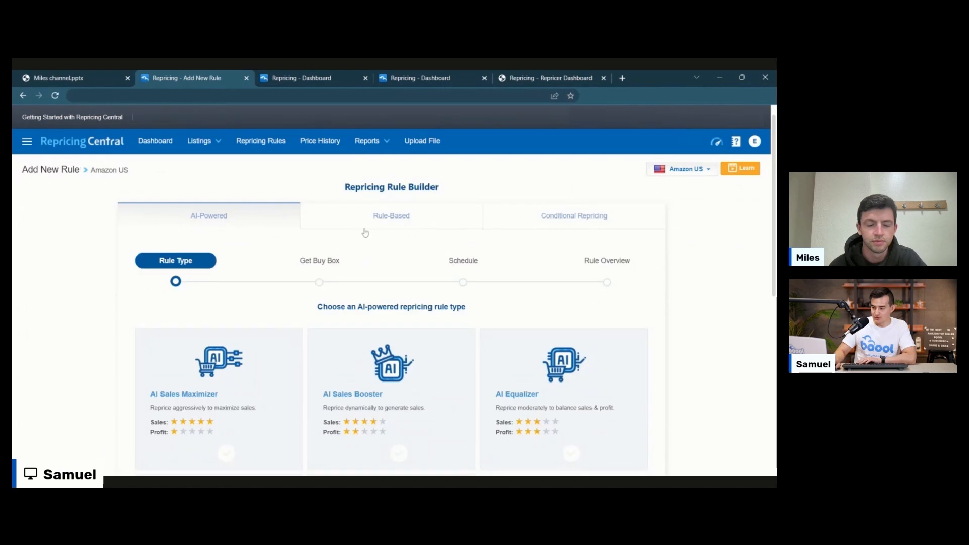
{"action": "left_click", "coordinate": [398, 224]}
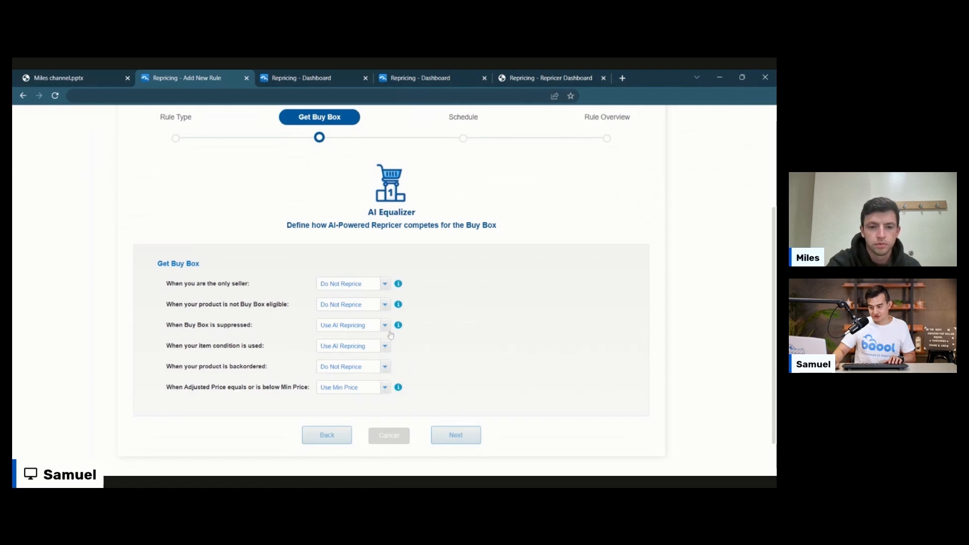
{"action": "left_click", "coordinate": [463, 141]}
{"action": "scroll", "coordinate": [501, 334], "scroll_direction": "down", "scroll_amount": 2}
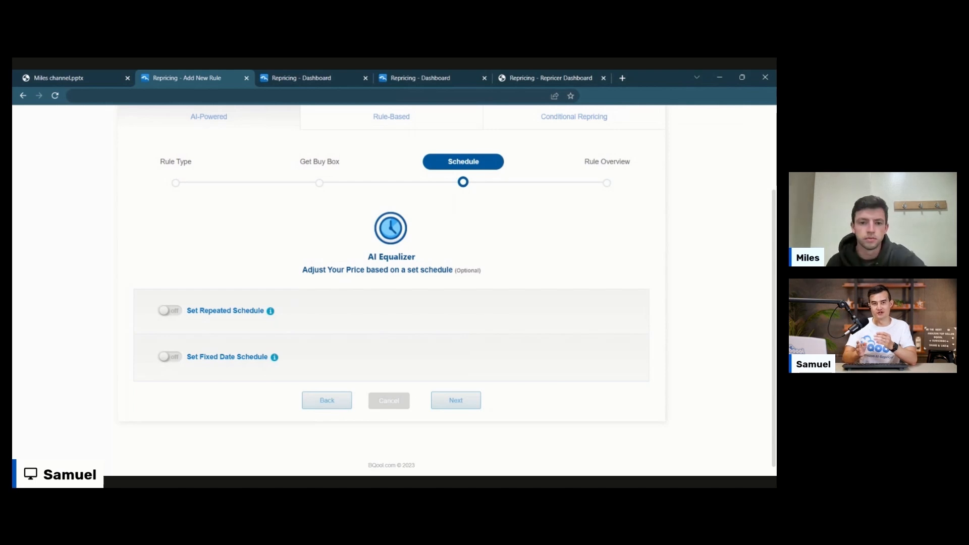
- Turn on the repeated schedule, with repricing enabled again at 04:00 in the United States UTC-05:00 (ET) timezone
{"action": "left_click", "coordinate": [170, 311]}
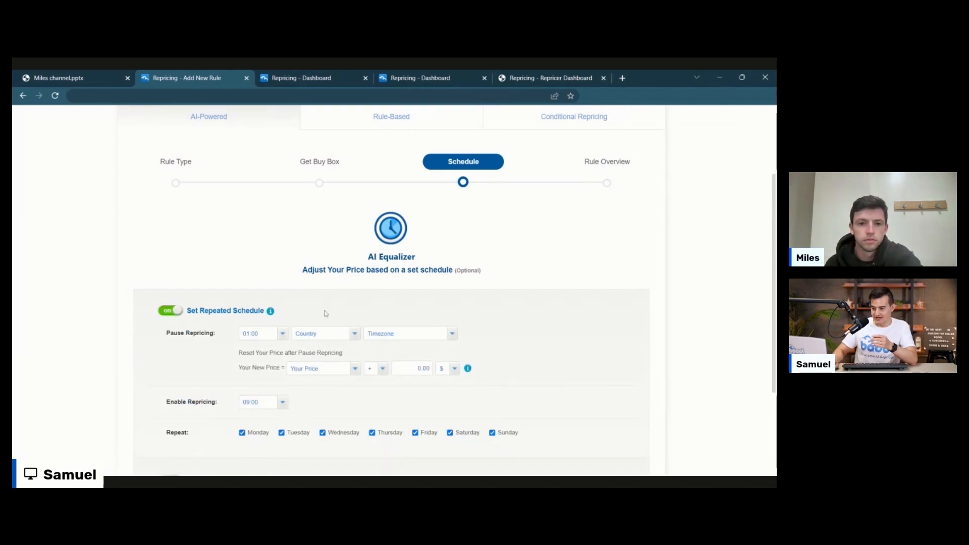
{"action": "scroll", "coordinate": [529, 304], "scroll_direction": "down", "scroll_amount": 2}
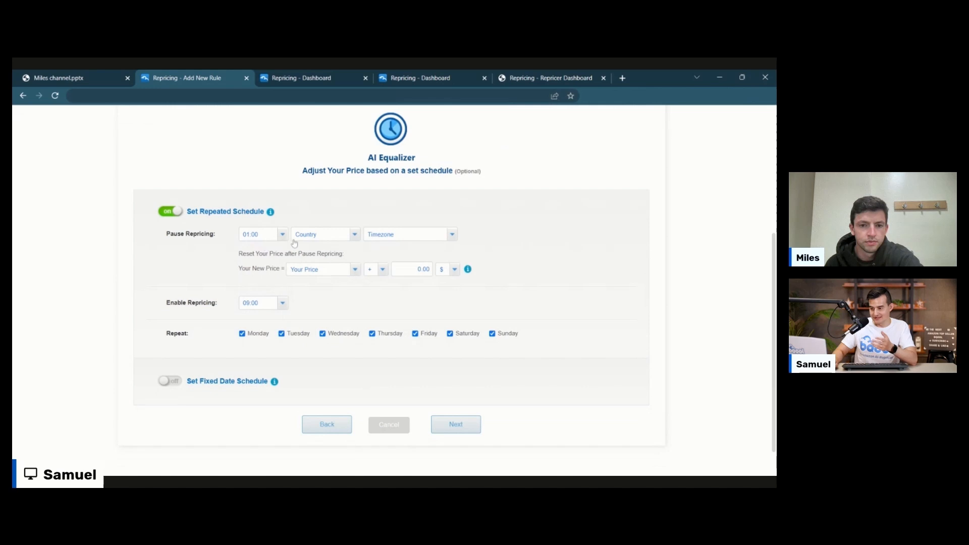
{"action": "left_click", "coordinate": [264, 303]}
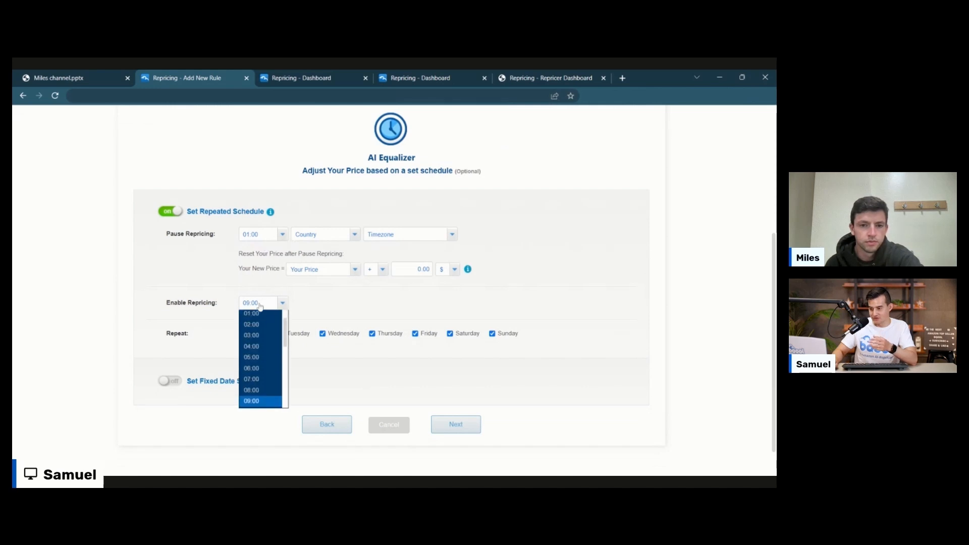
{"action": "left_click", "coordinate": [257, 353]}
{"action": "left_click", "coordinate": [329, 237]}
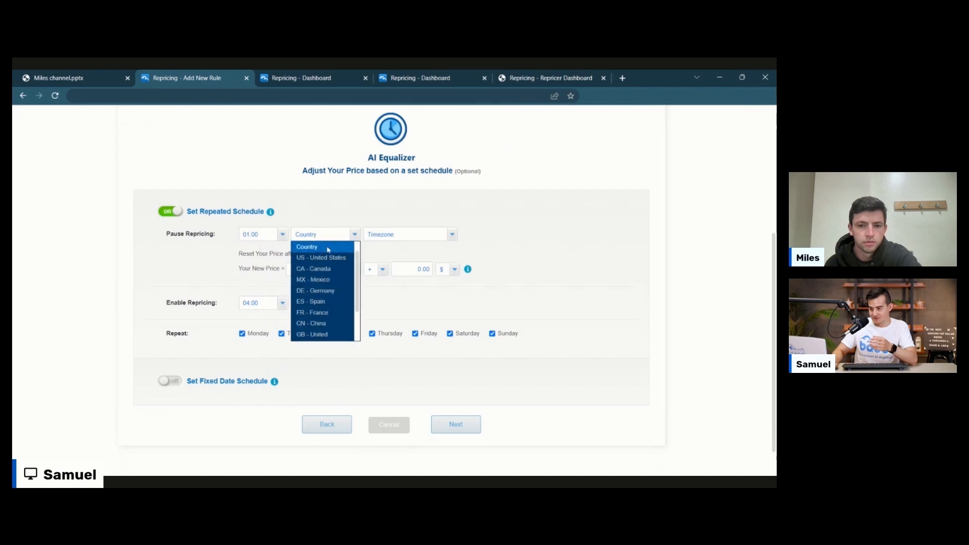
{"action": "left_click", "coordinate": [321, 257]}
{"action": "left_click", "coordinate": [388, 235]}
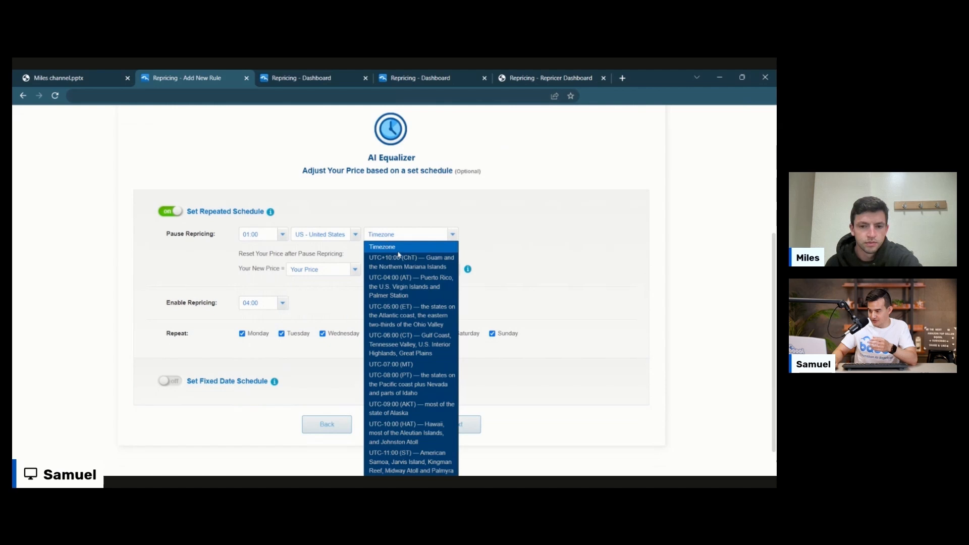
{"action": "left_click", "coordinate": [422, 319]}
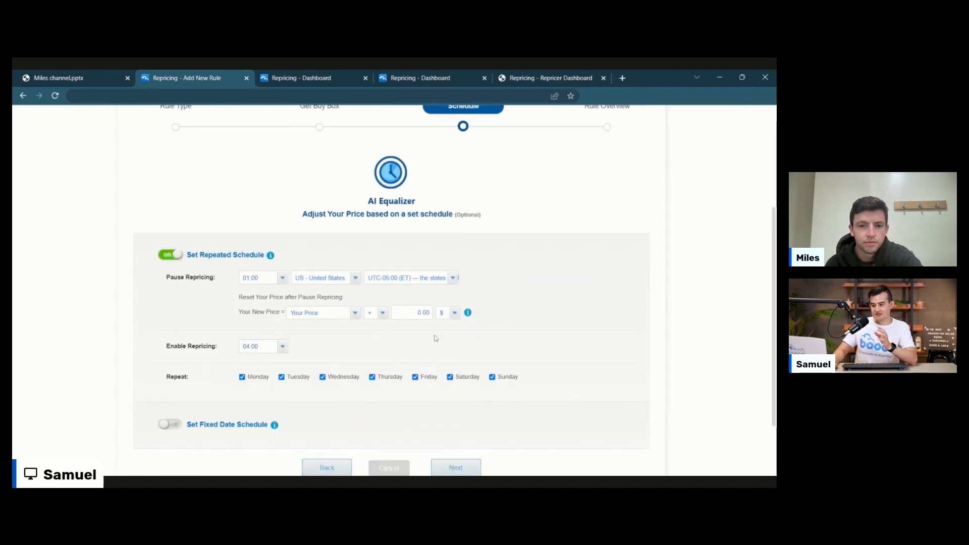
- Base the reset price after the repricing pause on Max Price
{"action": "left_click", "coordinate": [313, 314]}
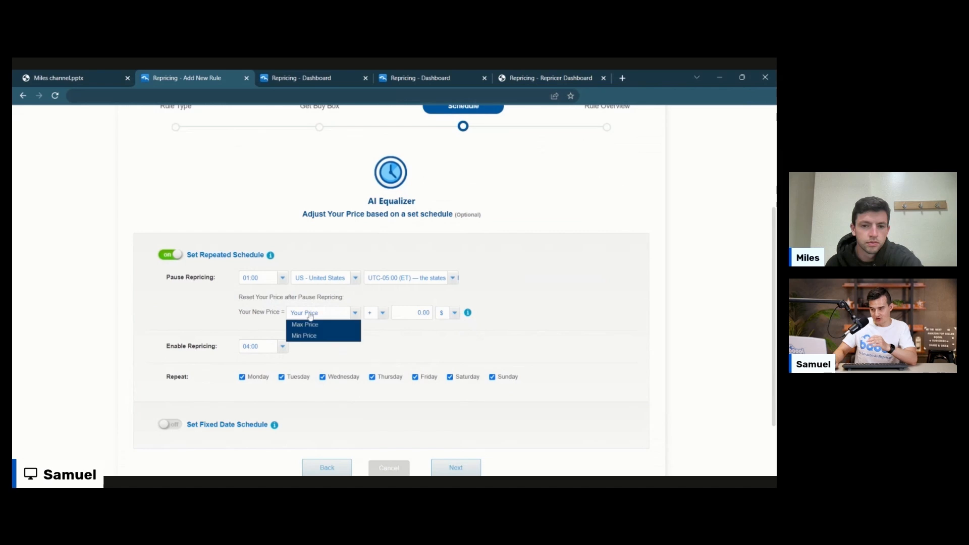
{"action": "left_click", "coordinate": [322, 335]}
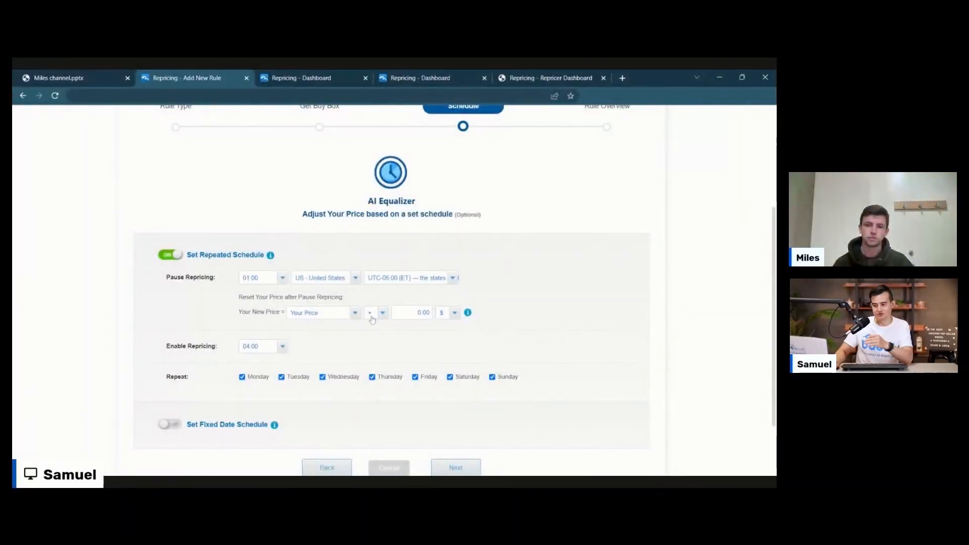
{"action": "left_click", "coordinate": [312, 314]}
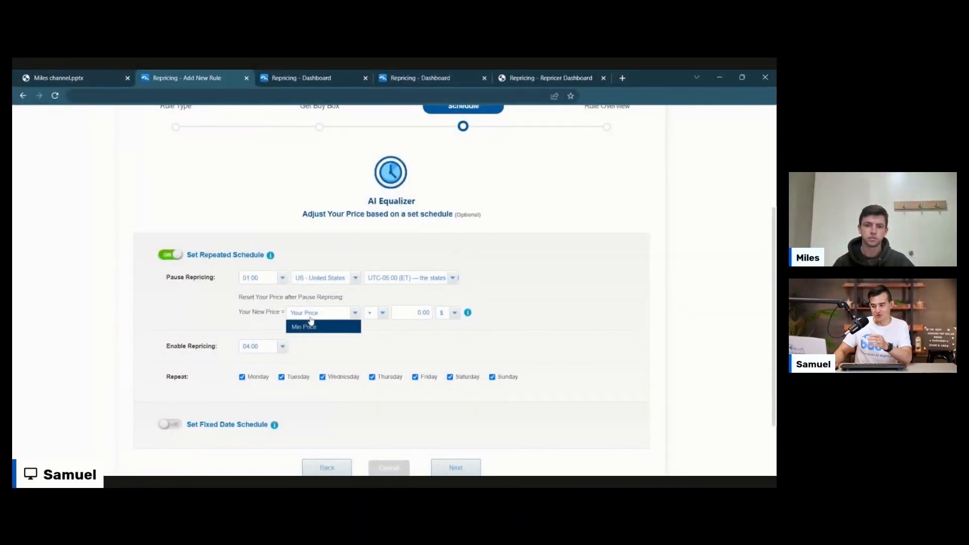
{"action": "left_click", "coordinate": [310, 337]}
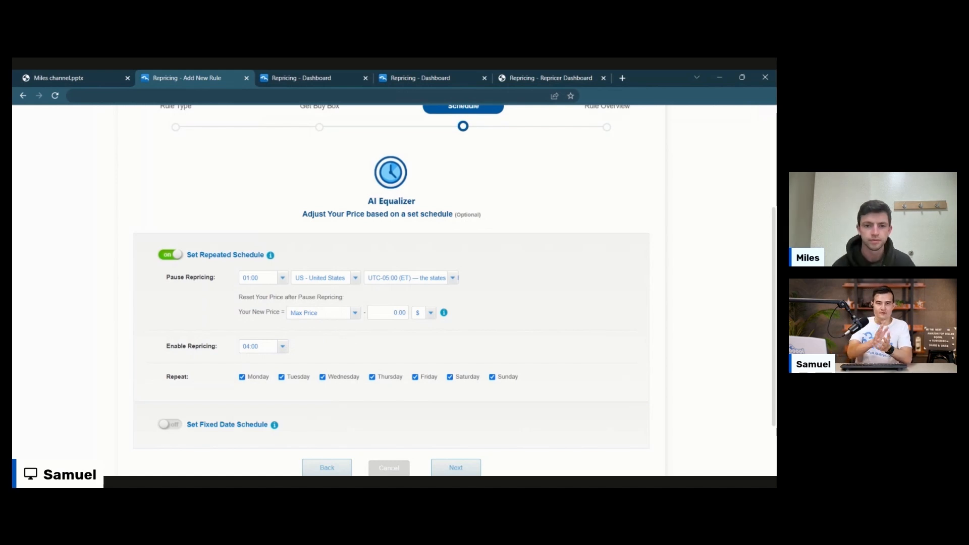
- Leave the rule builder without saving and return to the Amazon US repricing rules list
{"action": "scroll", "coordinate": [516, 294], "scroll_direction": "up", "scroll_amount": 3}
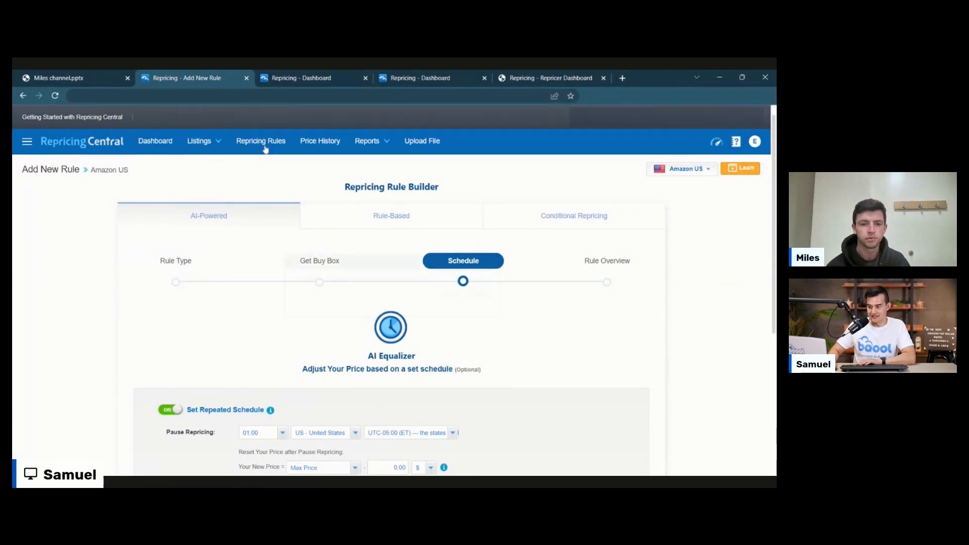
{"action": "left_click", "coordinate": [247, 143]}
{"action": "left_click", "coordinate": [481, 294]}
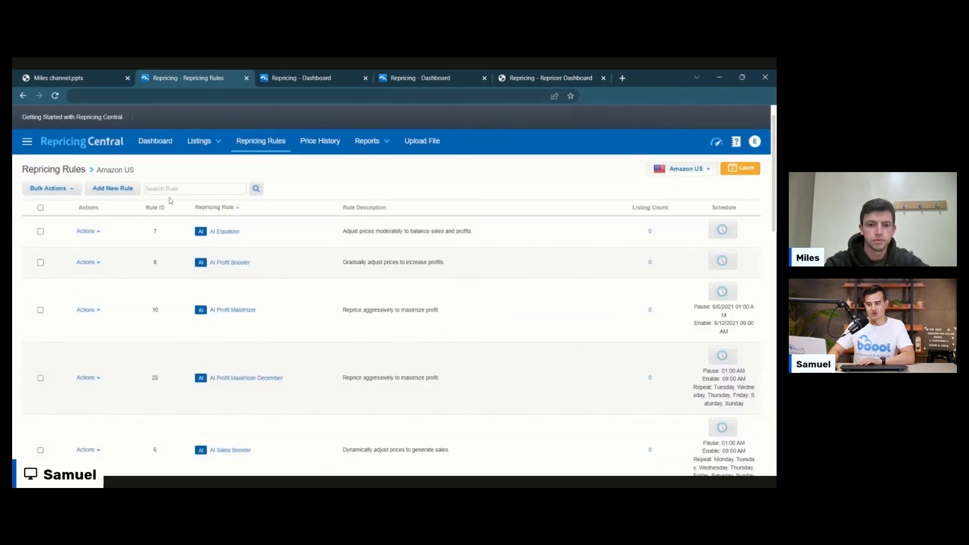
- Start a new conditional repricing rule of the FBA Advanced Conditions type and proceed to its conditions
{"action": "left_click", "coordinate": [113, 192]}
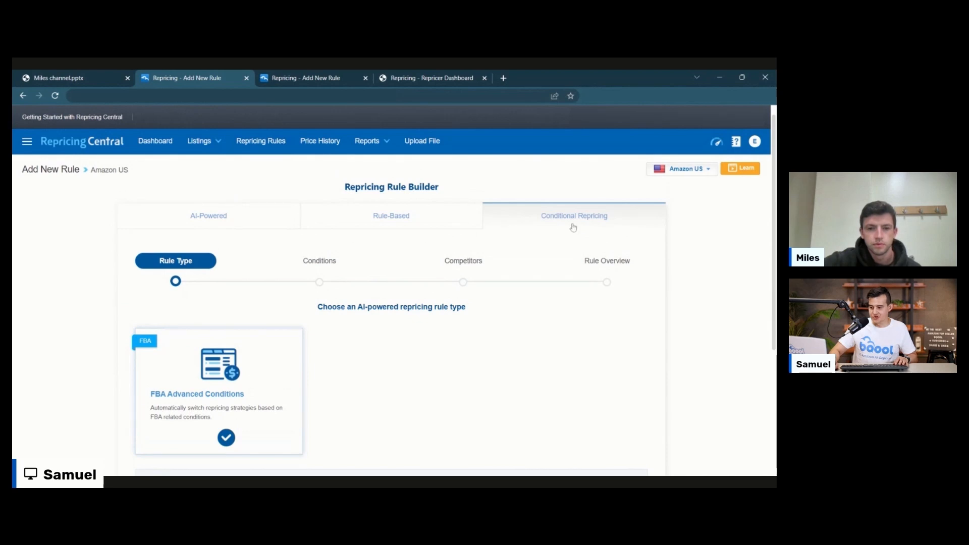
{"action": "scroll", "coordinate": [515, 327], "scroll_direction": "down", "scroll_amount": 2}
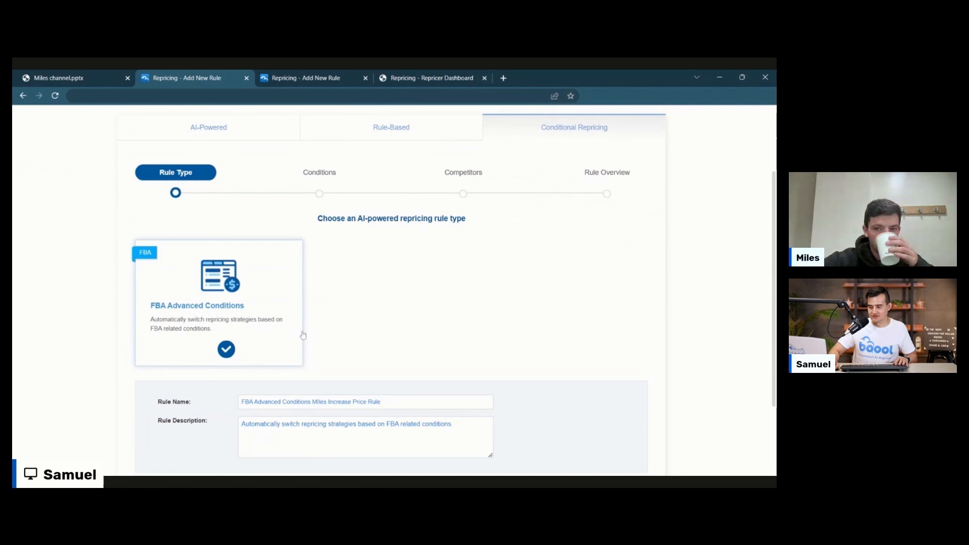
{"action": "scroll", "coordinate": [325, 352], "scroll_direction": "down", "scroll_amount": 2}
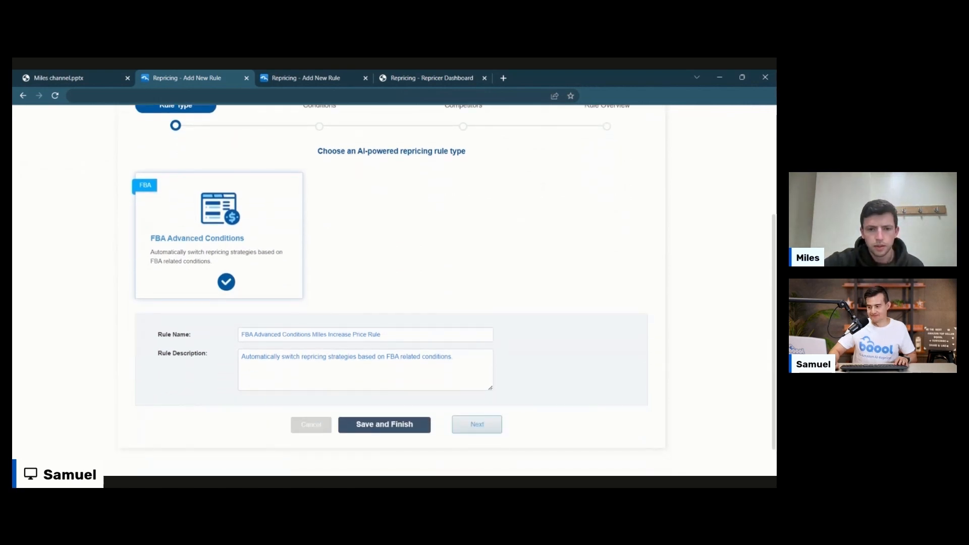
{"action": "left_click", "coordinate": [461, 424]}
- Switch the condition for an available quantity of at least 50 to Rule + Min Price, resetting the min price by 40% ROI
{"action": "scroll", "coordinate": [453, 382], "scroll_direction": "down", "scroll_amount": 5}
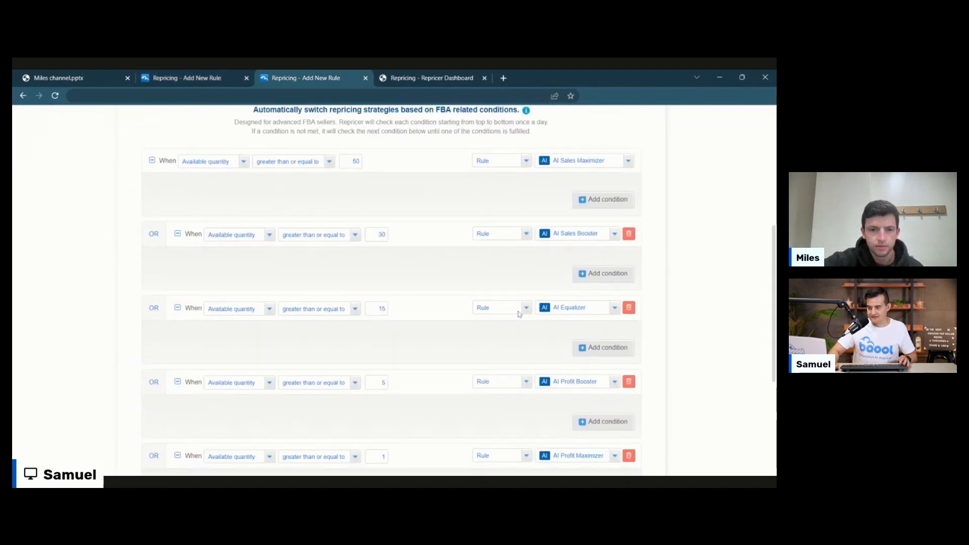
{"action": "scroll", "coordinate": [677, 342], "scroll_direction": "up", "scroll_amount": 2}
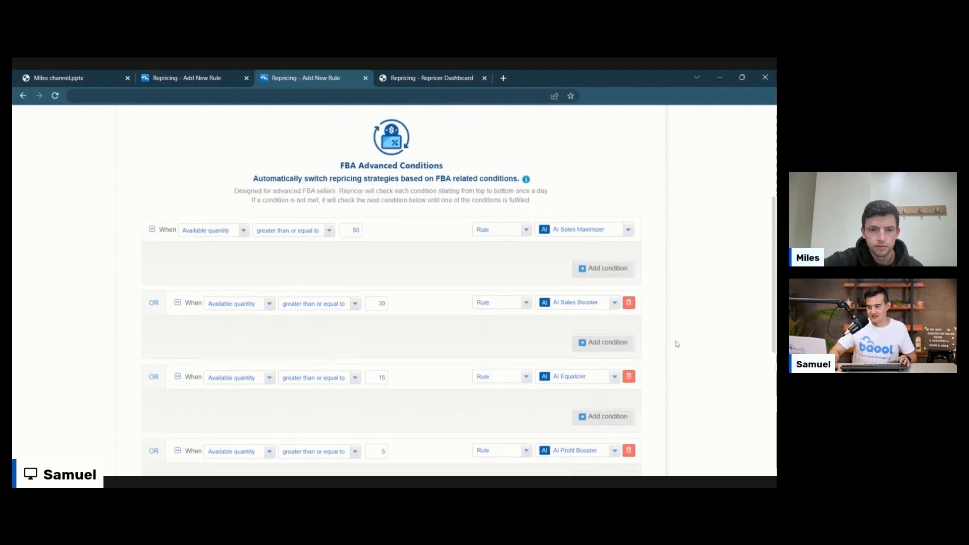
{"action": "scroll", "coordinate": [677, 344], "scroll_direction": "down", "scroll_amount": 2}
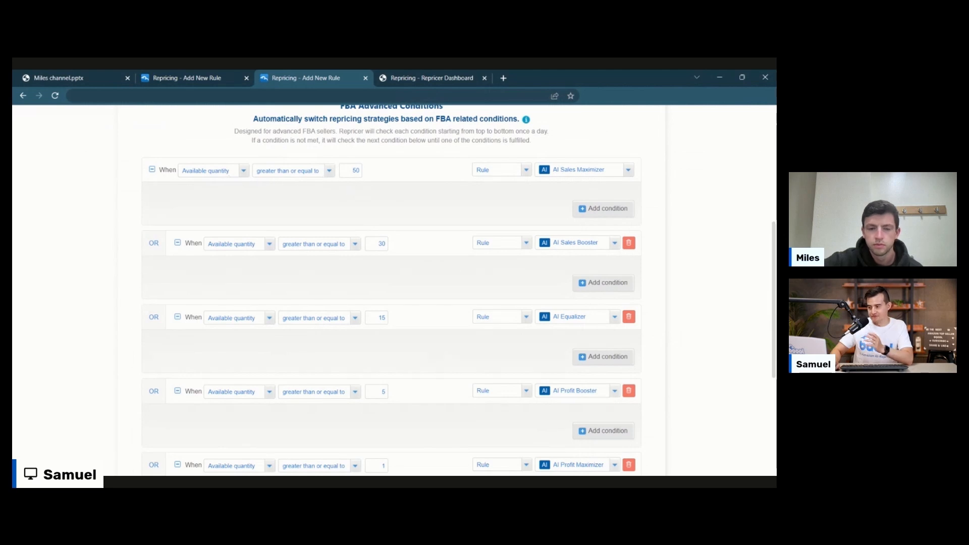
{"action": "left_click", "coordinate": [519, 176]}
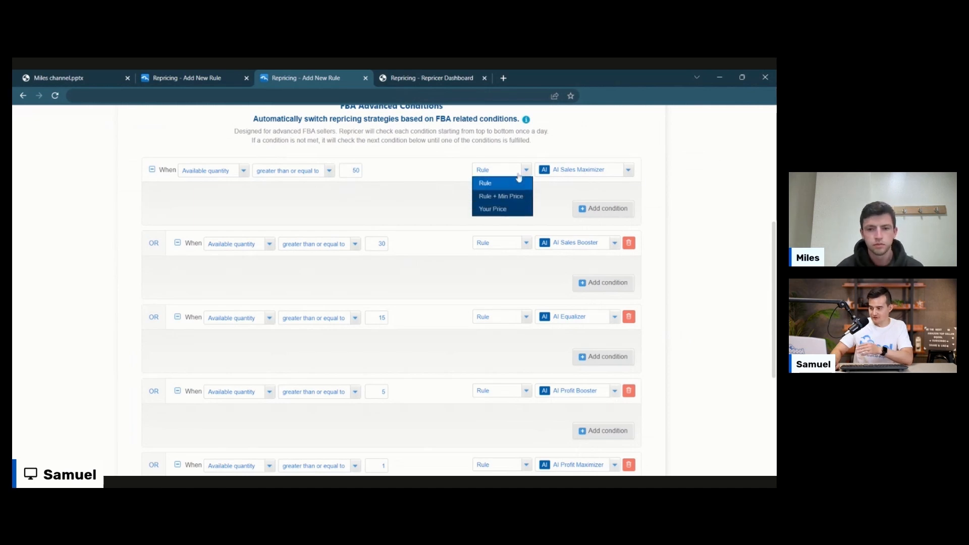
{"action": "left_click", "coordinate": [505, 197]}
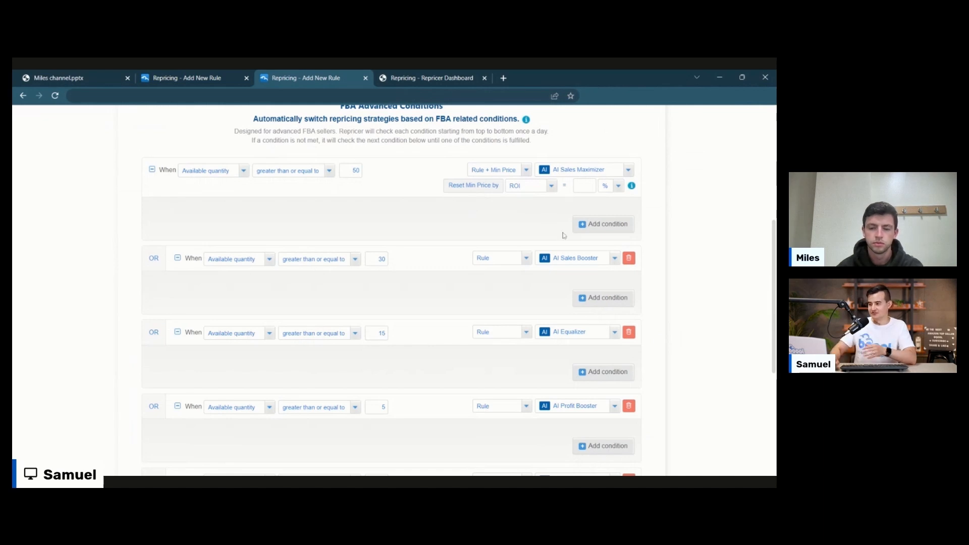
{"action": "scroll", "coordinate": [591, 200], "scroll_direction": "down", "scroll_amount": 1}
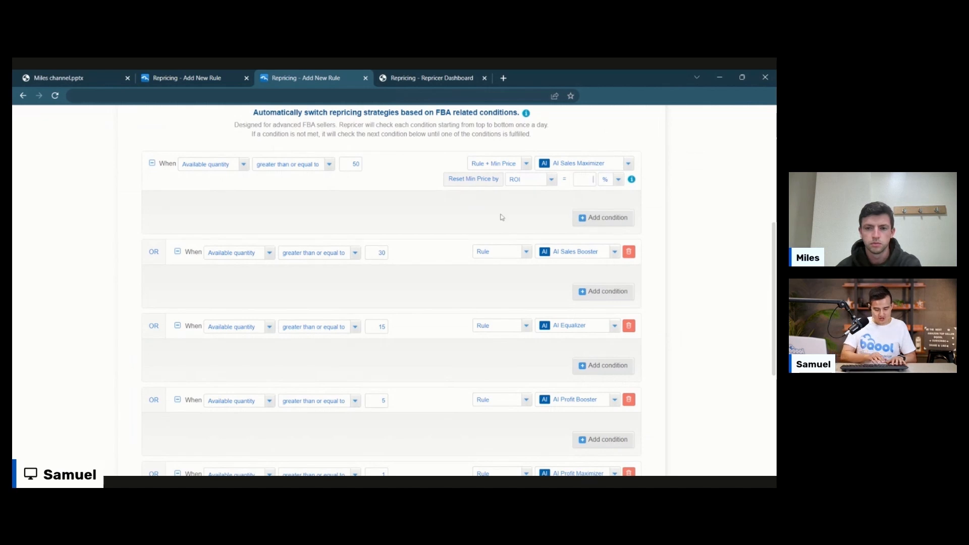
{"action": "type", "text": "5"}
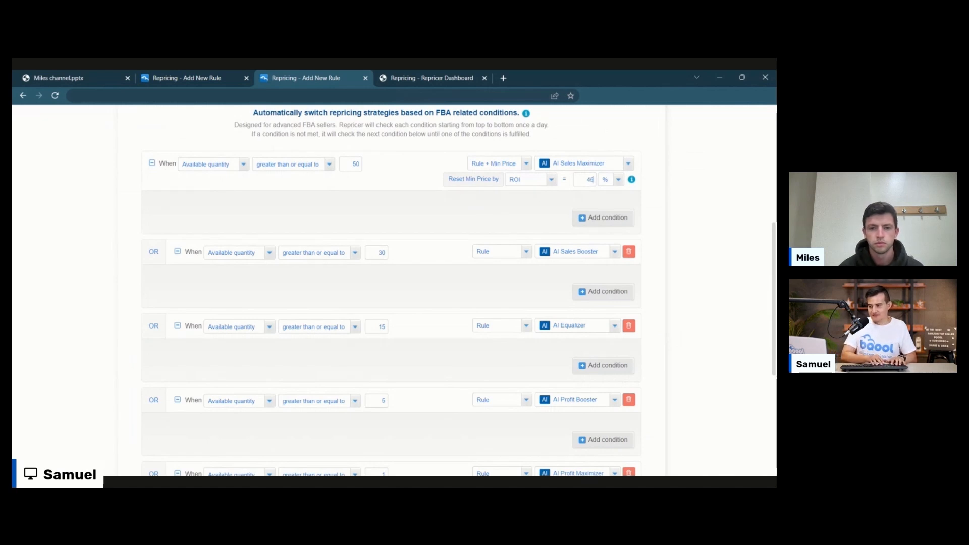
{"action": "key", "text": "BackSpace"}
{"action": "type", "text": "0"}
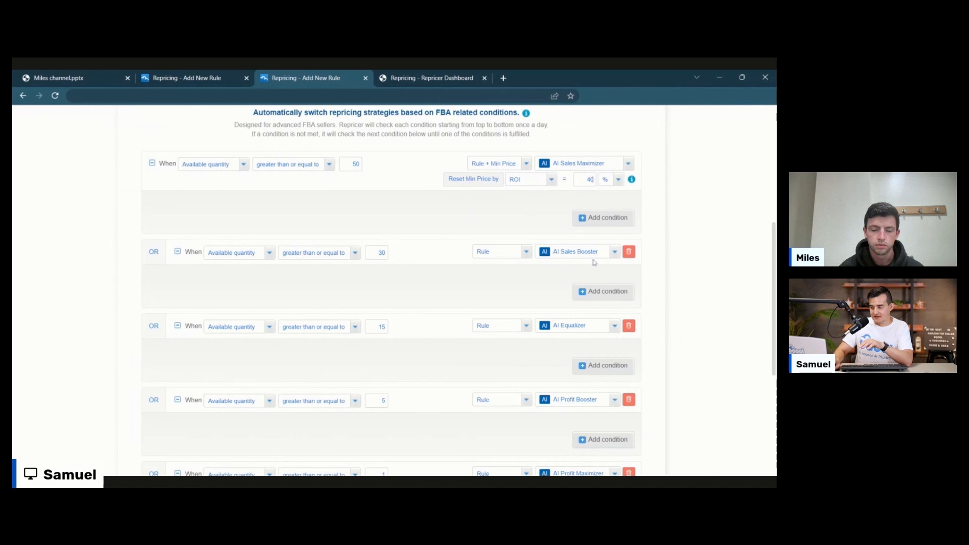
- Switch the condition for an available quantity of at least 30 to Rule + Min Price with 45% ROI
{"action": "left_click", "coordinate": [500, 252]}
{"action": "left_click", "coordinate": [496, 277]}
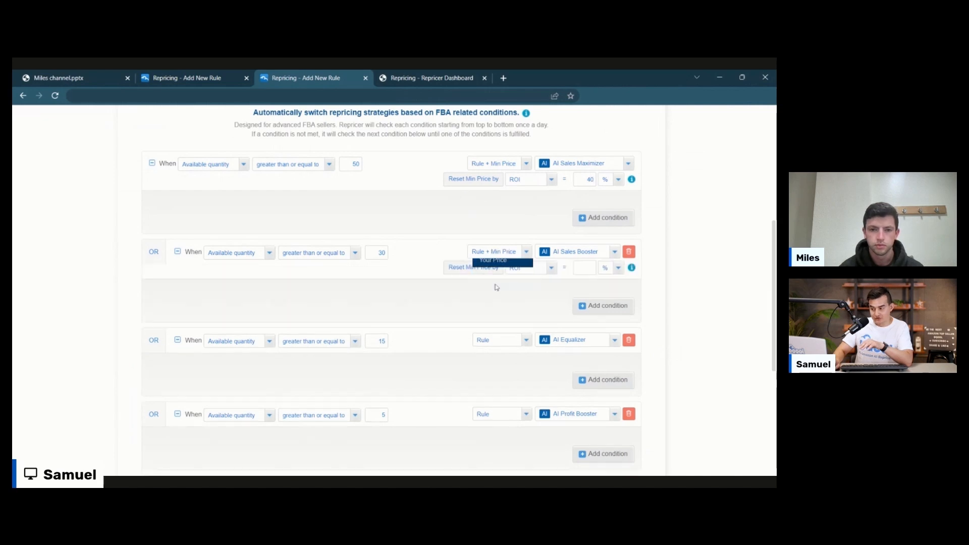
{"action": "left_click", "coordinate": [584, 271]}
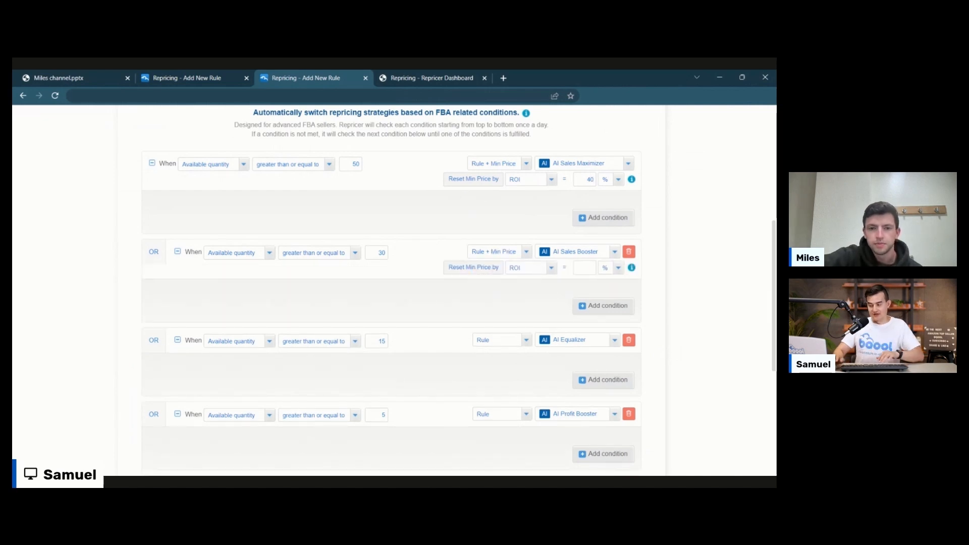
{"action": "type", "text": "45"}
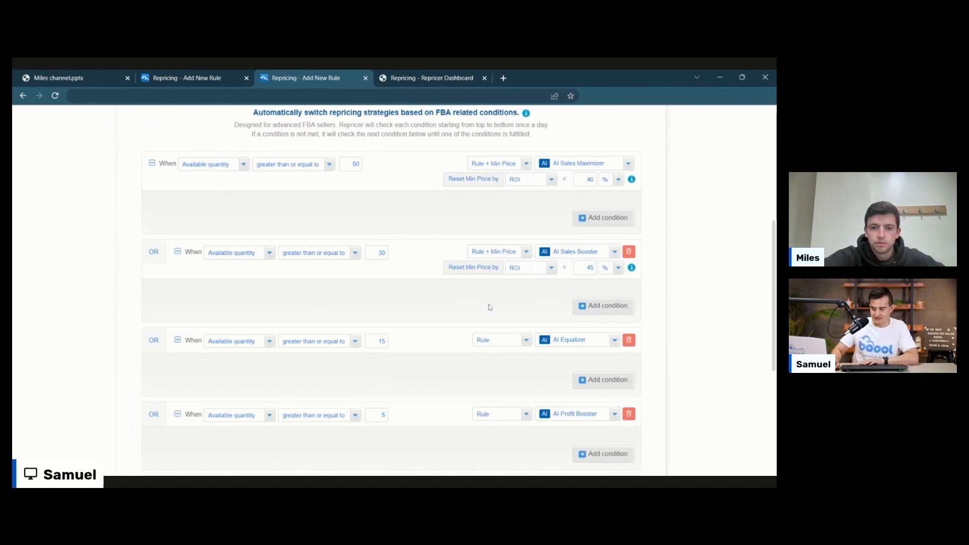
- Switch the condition for an available quantity of at least 5 to Rule + Min Price with 50% ROI
{"action": "scroll", "coordinate": [479, 300], "scroll_direction": "down", "scroll_amount": 3}
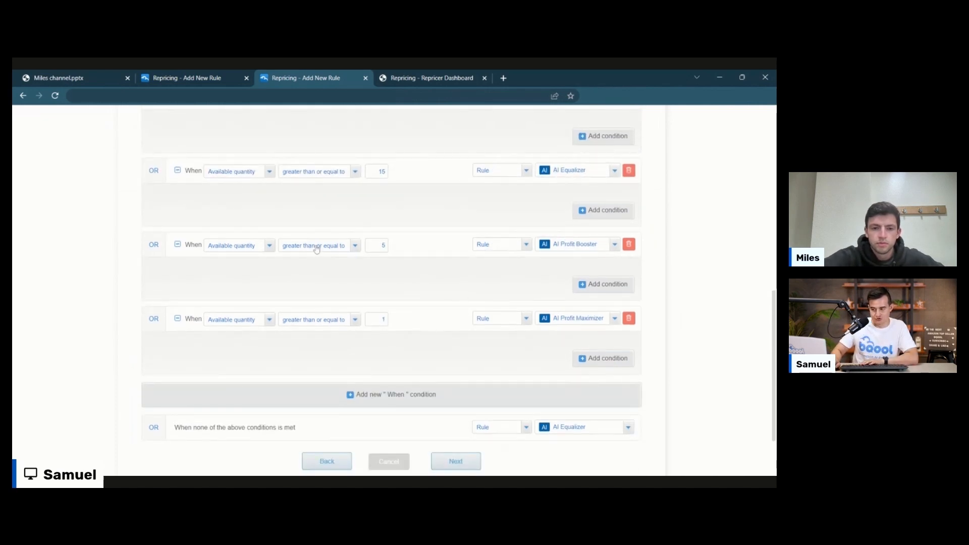
{"action": "left_click", "coordinate": [509, 246]}
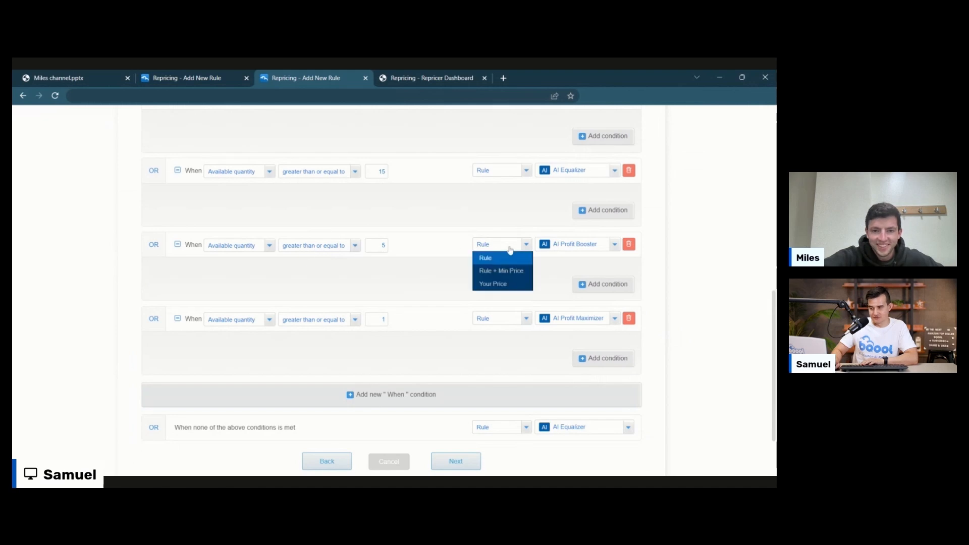
{"action": "left_click", "coordinate": [508, 272]}
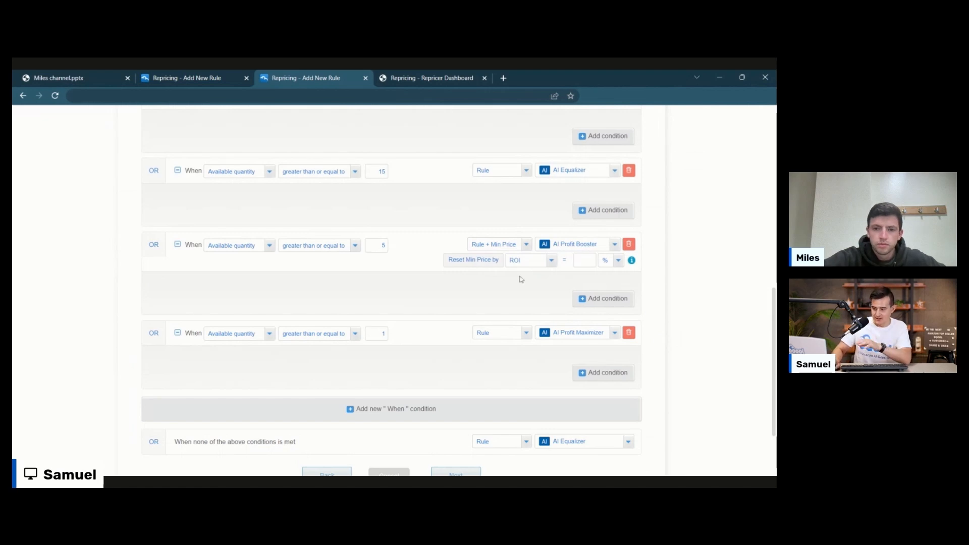
{"action": "left_click", "coordinate": [593, 260]}
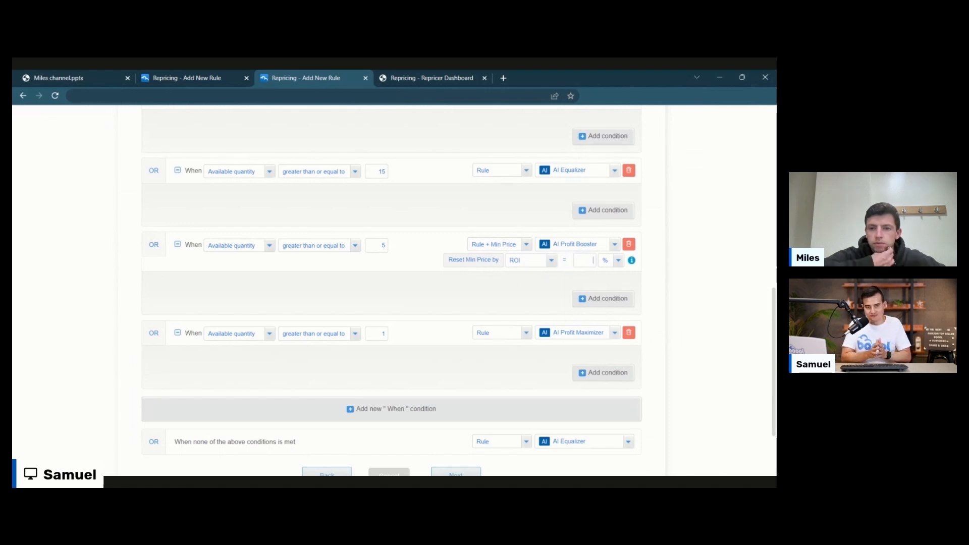
{"action": "type", "text": "50"}
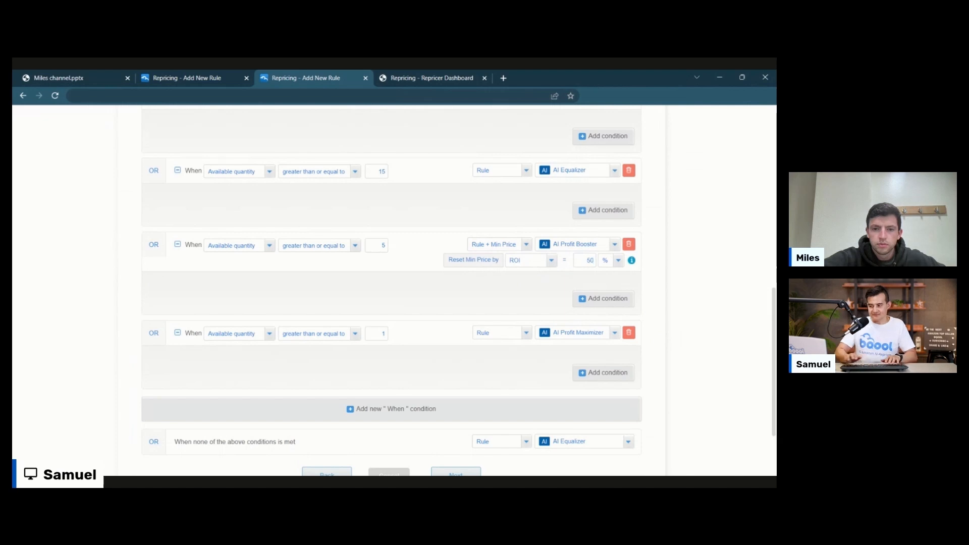
- Add an AND condition to the AI Profit Booster tier requiring units sold (last 7 days) greater than 12
{"action": "left_click", "coordinate": [594, 303]}
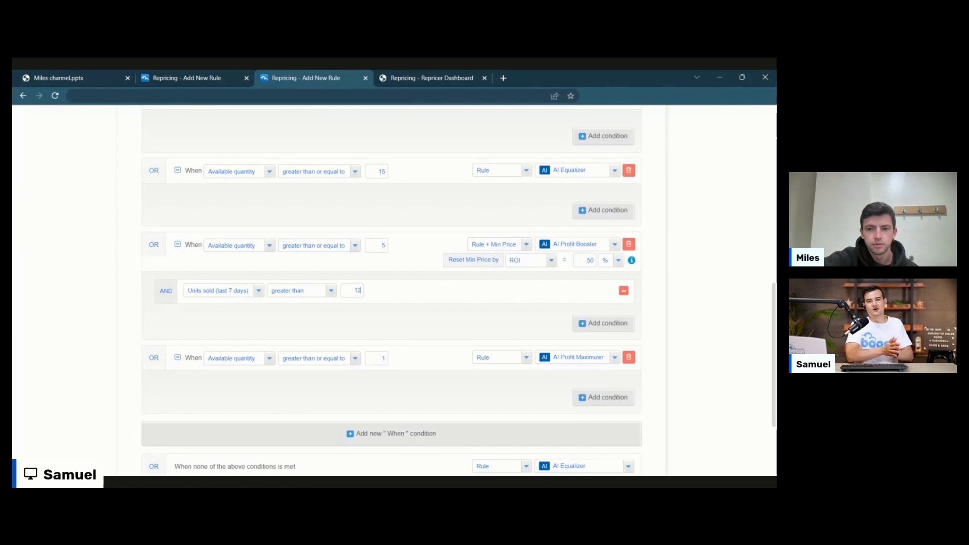
{"action": "scroll", "coordinate": [540, 347], "scroll_direction": "up", "scroll_amount": 2}
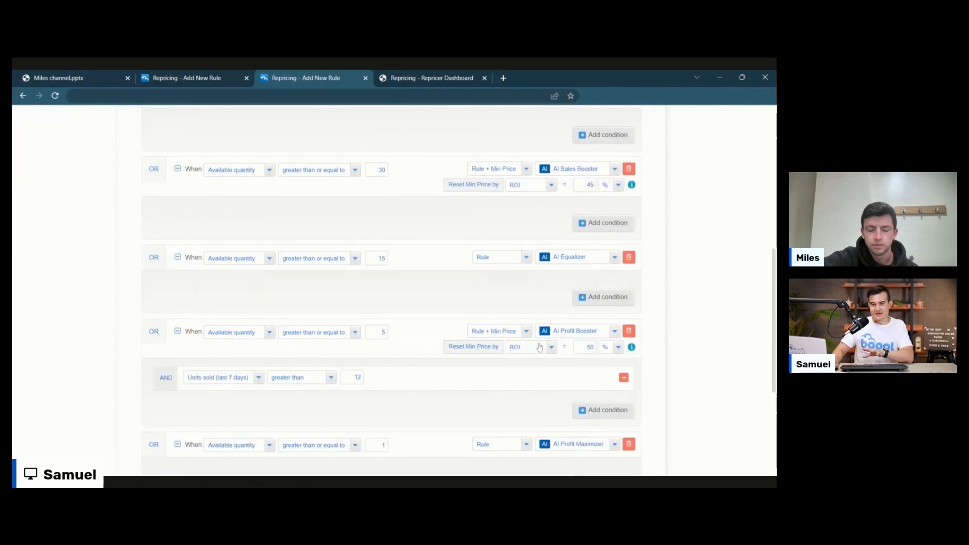